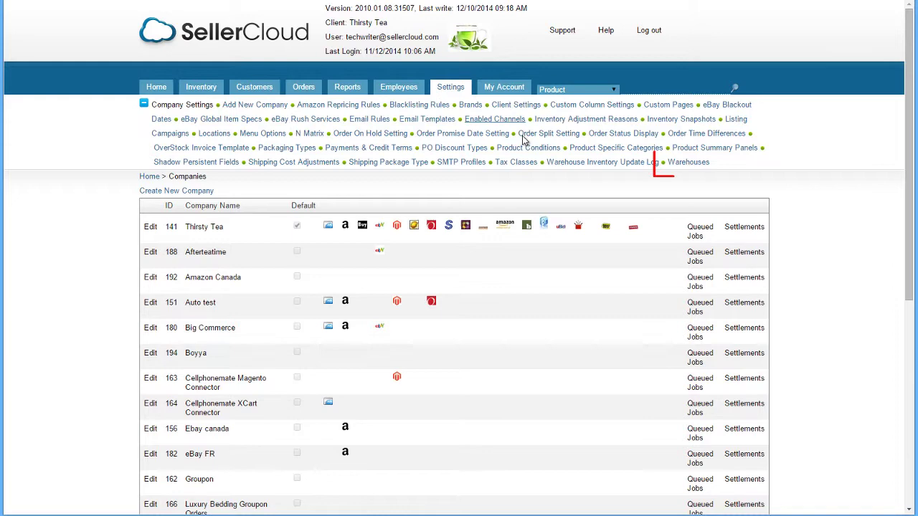
Add a new warehouse named FBA Warehouse with the type FBA and save it
click(694, 164)
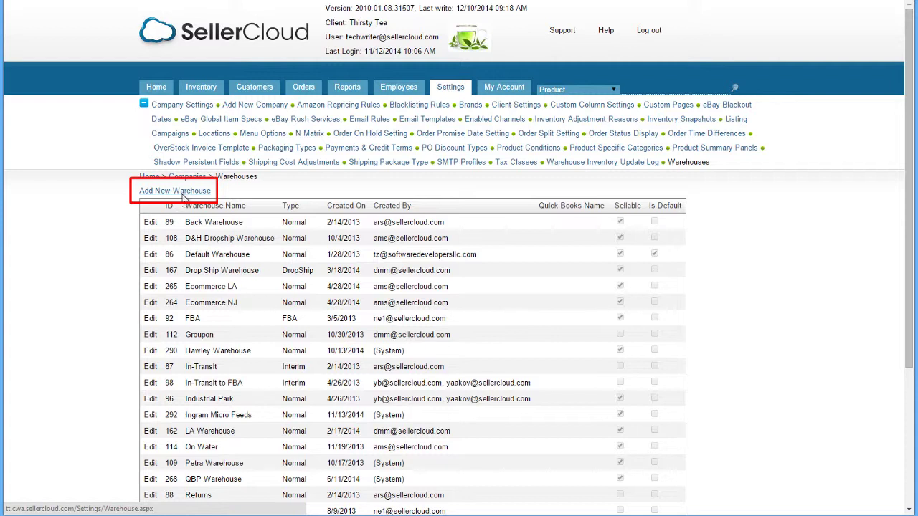
click(174, 190)
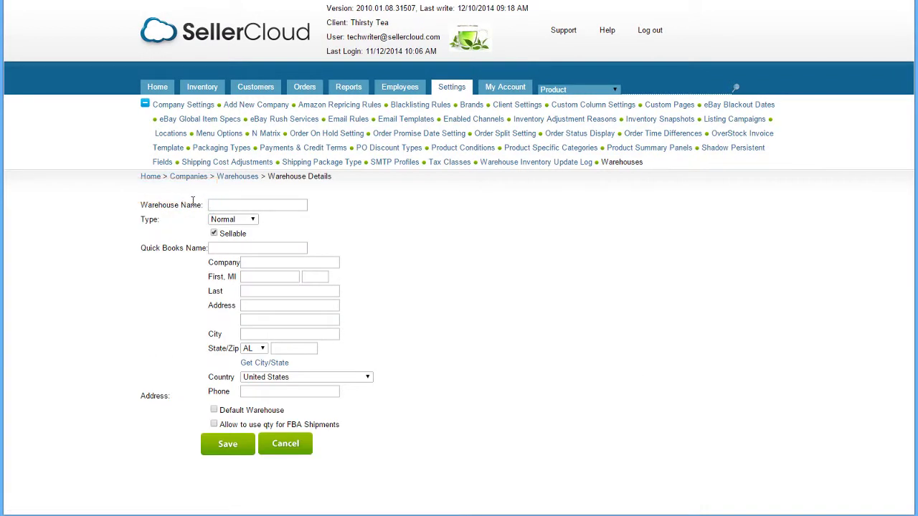
text(FBA Warehouse)
click(240, 219)
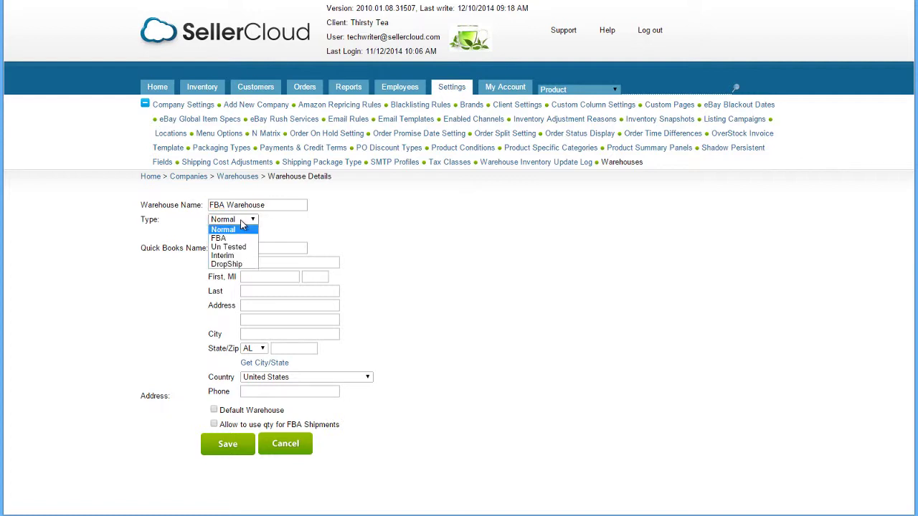
click(228, 238)
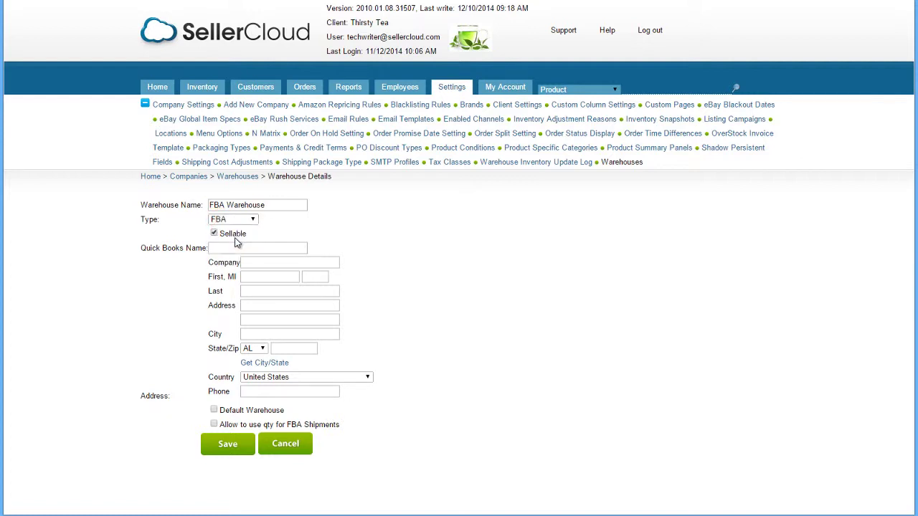
click(239, 442)
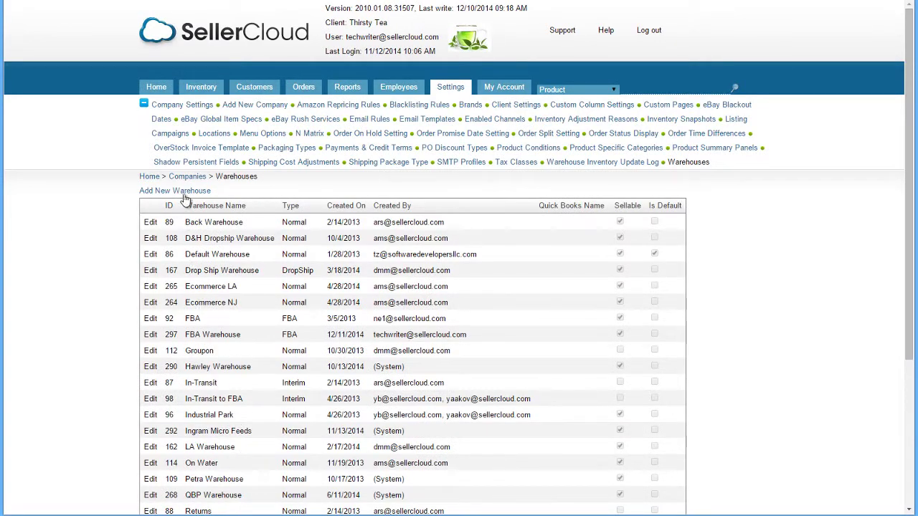
Add a new warehouse named In-Transit To FBA with the type Interim and make it not sellable
click(184, 193)
text(In-)
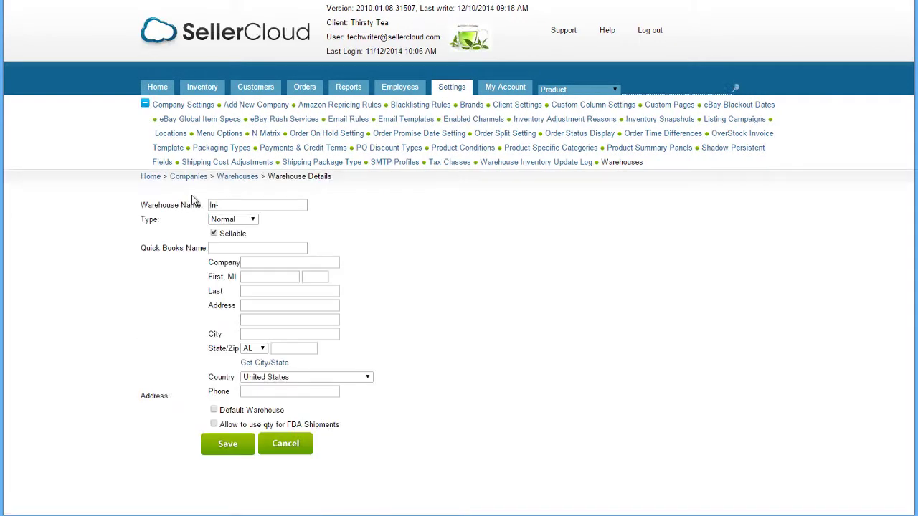
text(Transit To FBA)
click(234, 221)
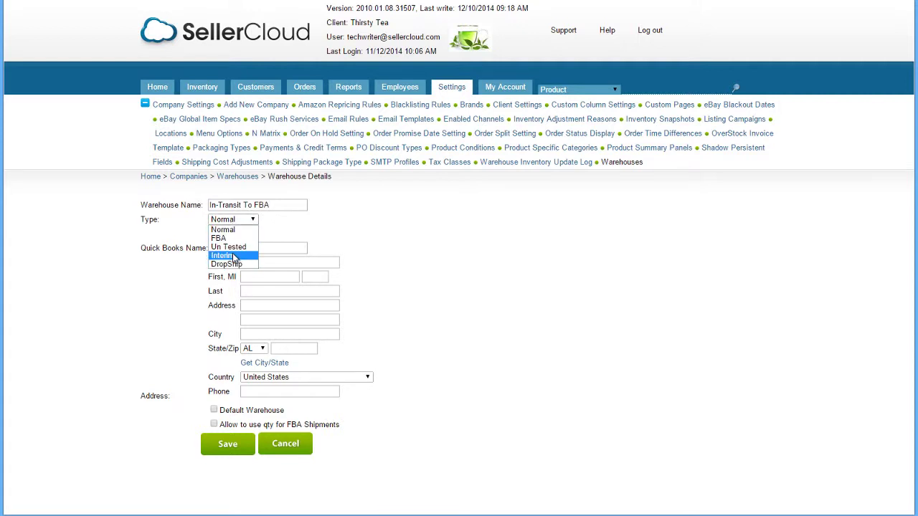
click(233, 256)
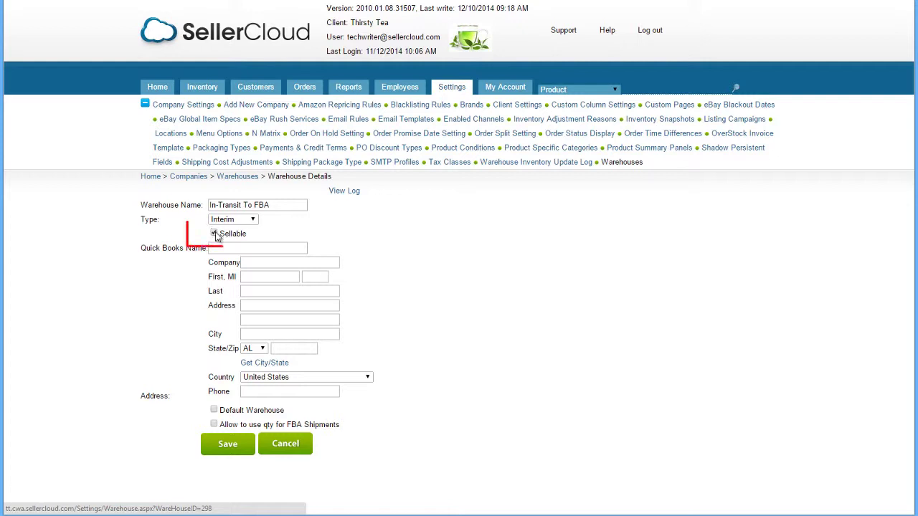
click(214, 234)
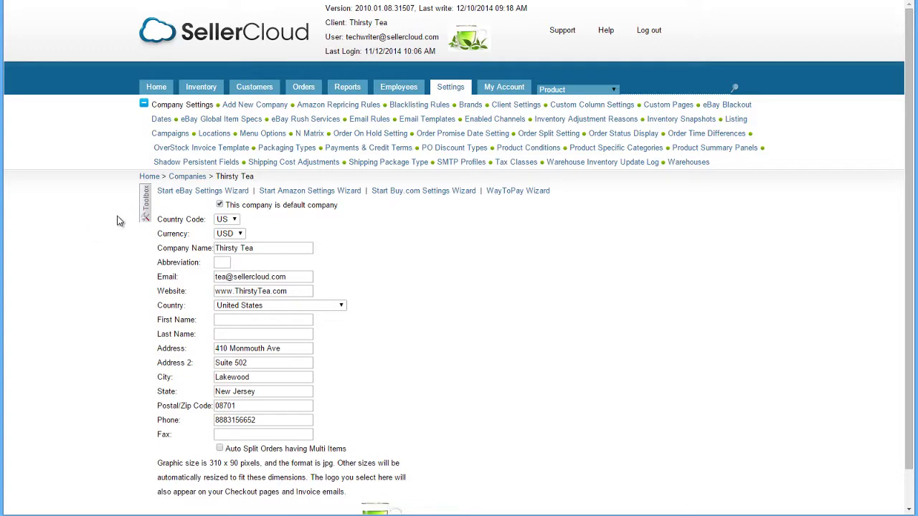
click(145, 207)
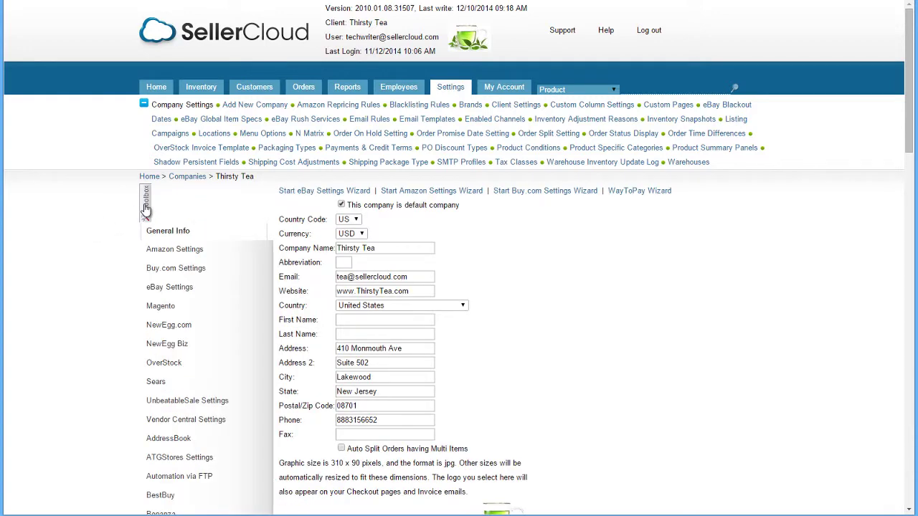
scroll(143, 211, down, 5)
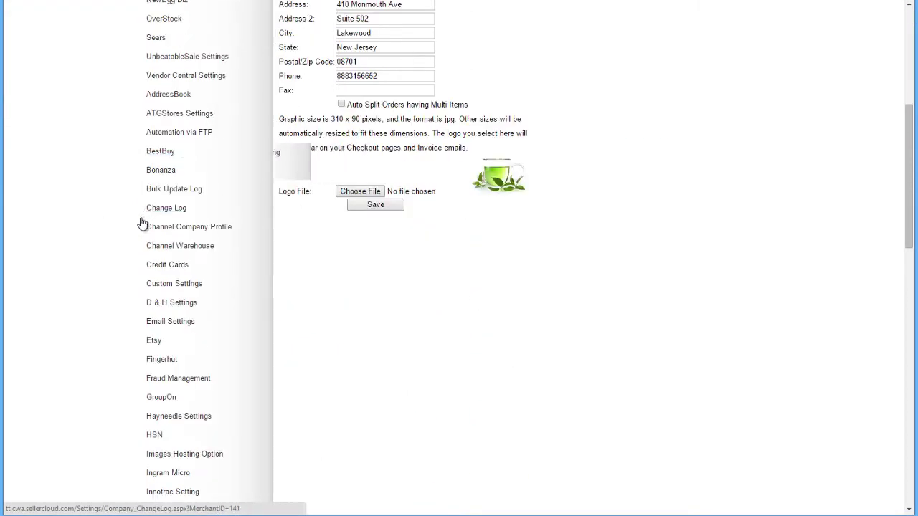
click(170, 249)
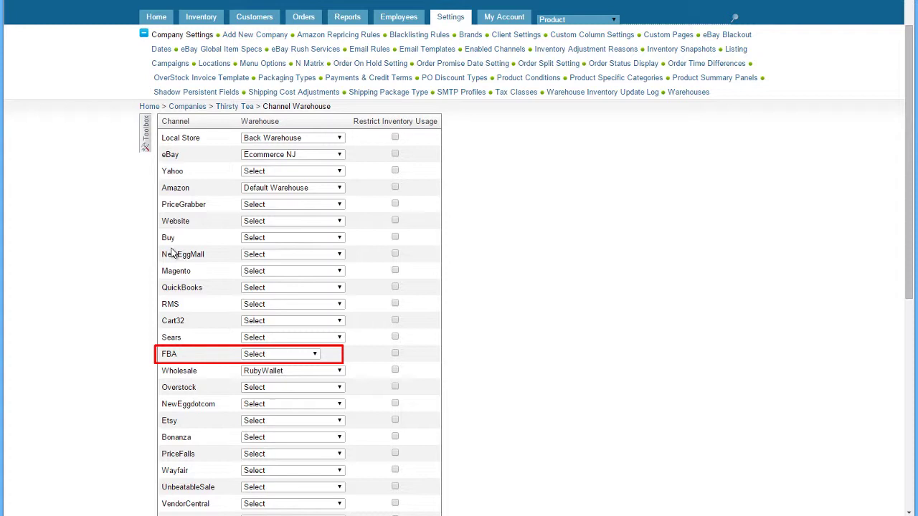
click(300, 357)
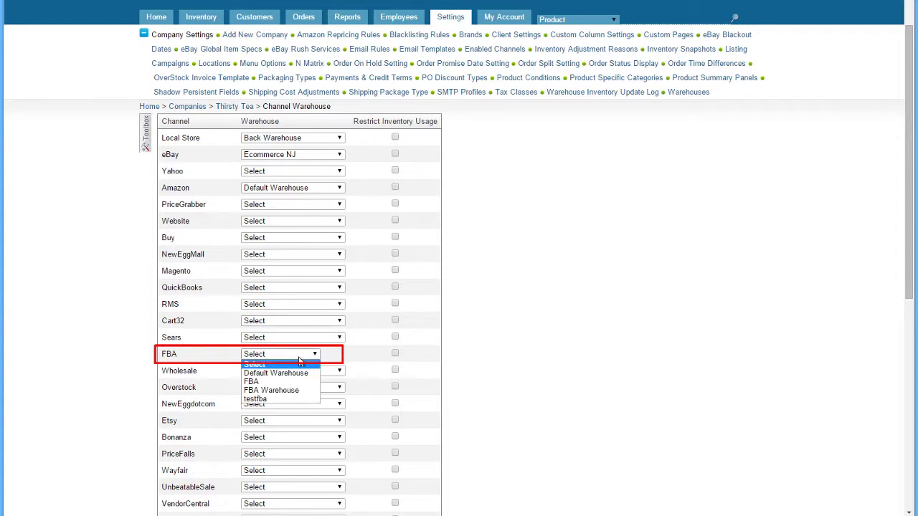
click(298, 381)
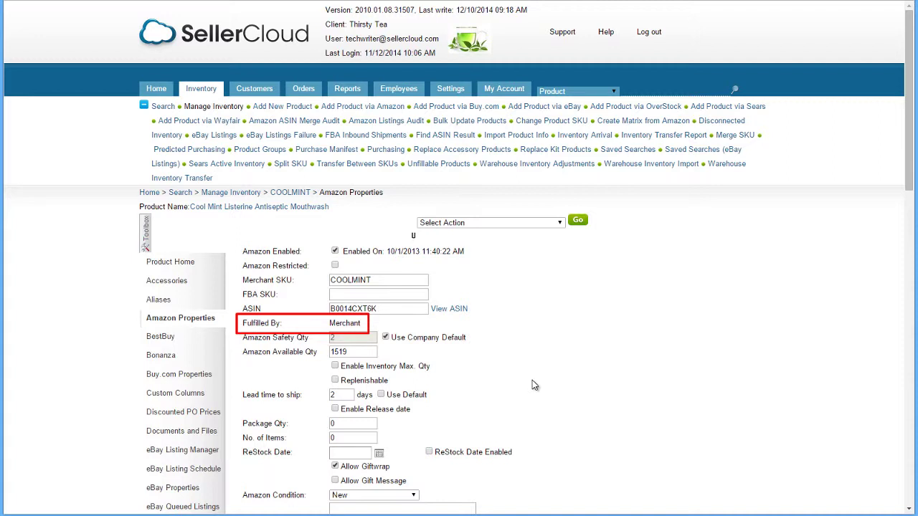
Change COOLMINT's fulfilment from Merchant to Amazon without updating Amazon, and choose the action to post the product to Amazon
click(536, 223)
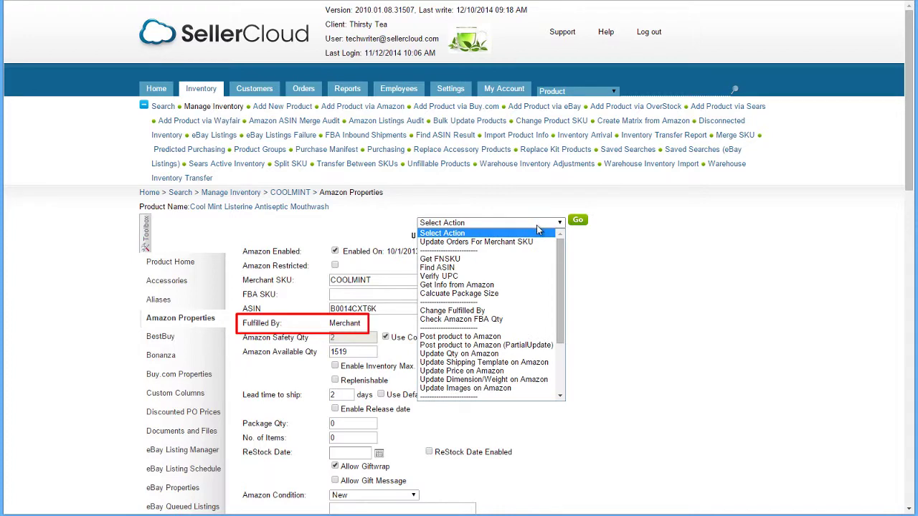
click(535, 312)
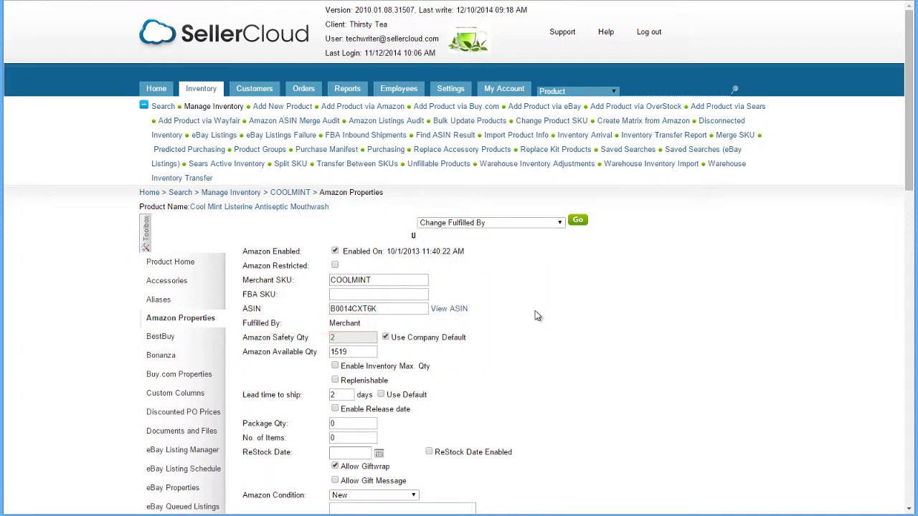
click(578, 225)
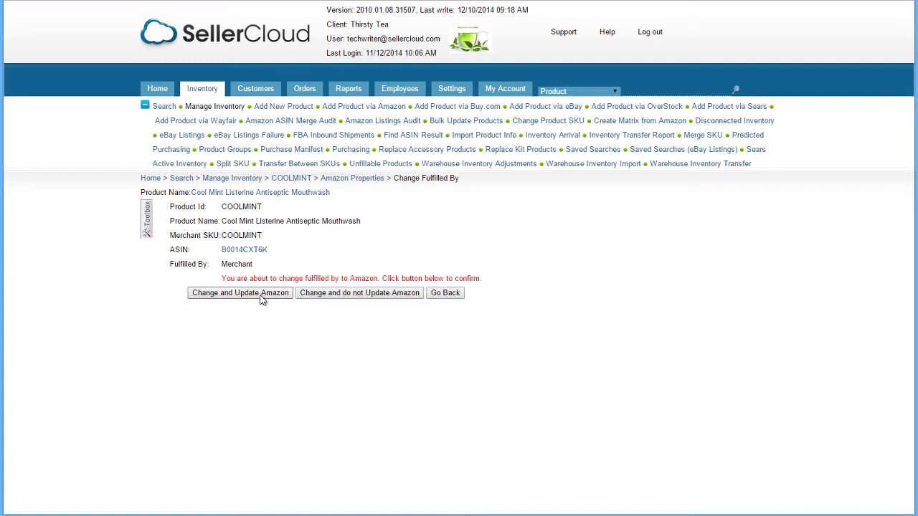
click(337, 298)
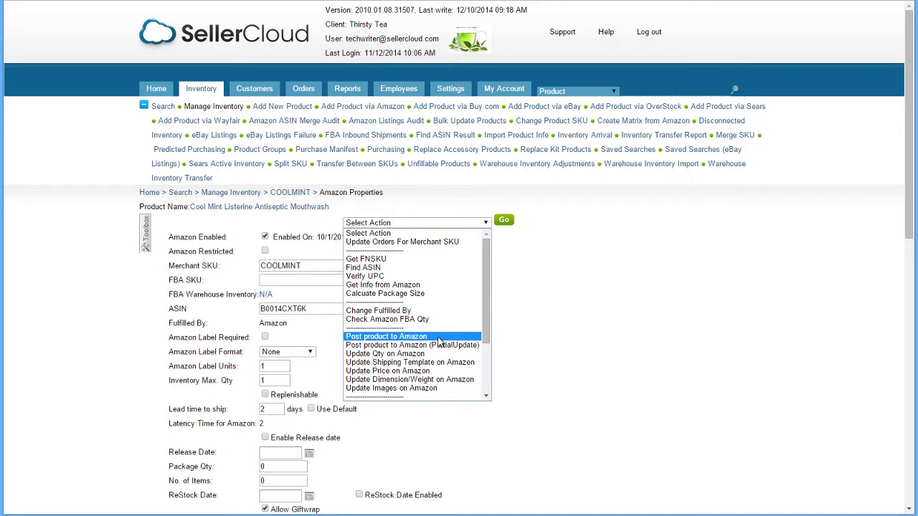
click(439, 337)
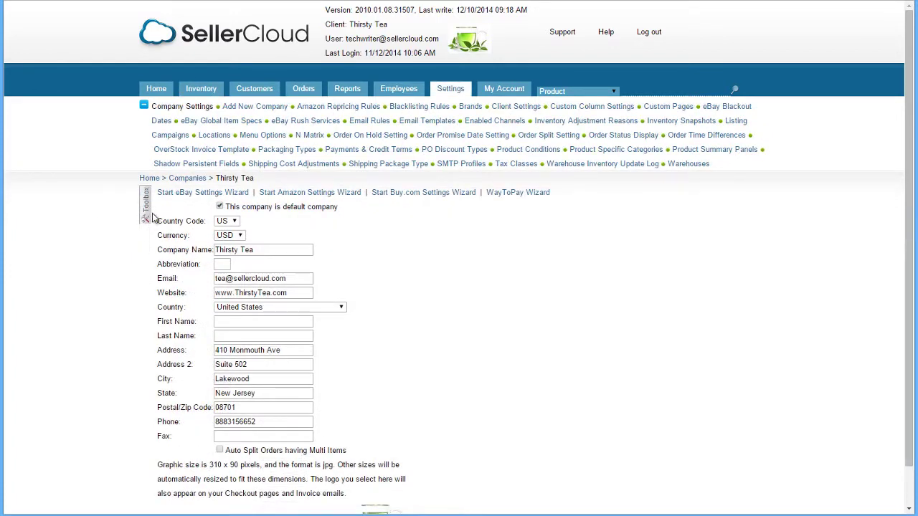
Open Thirsty Tea's Amazon product defaults and show the choices for the default Fulfilled By setting
click(146, 215)
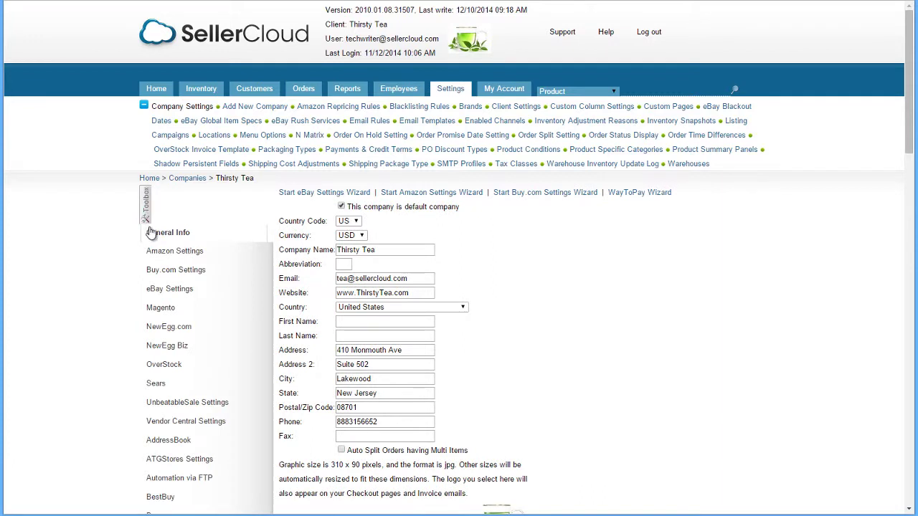
mouse_move(173, 252)
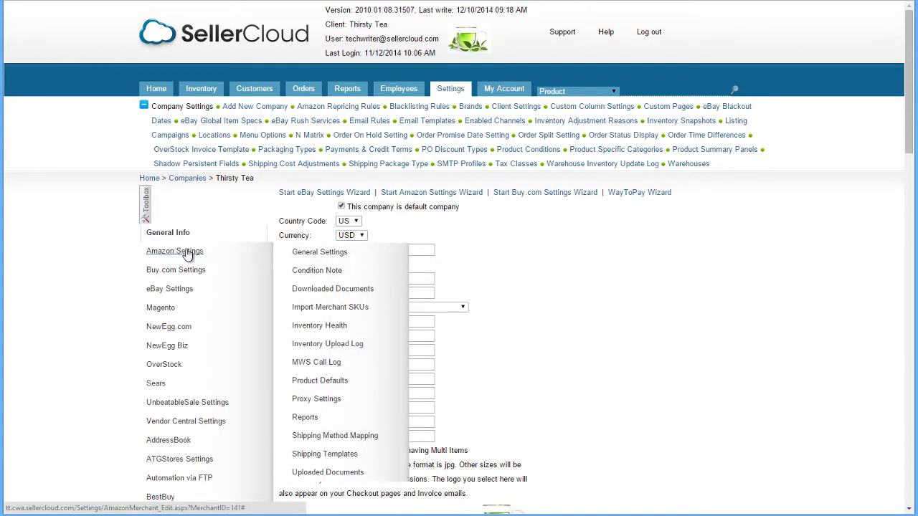
click(331, 387)
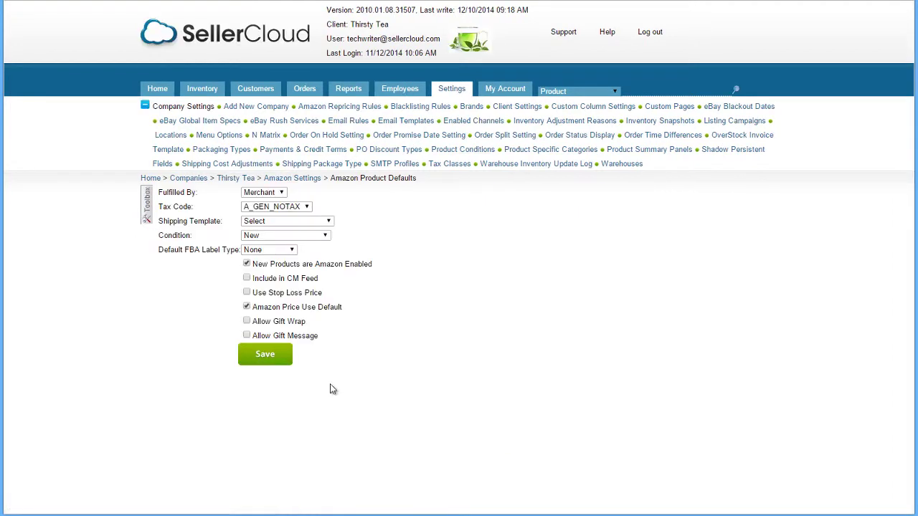
click(276, 193)
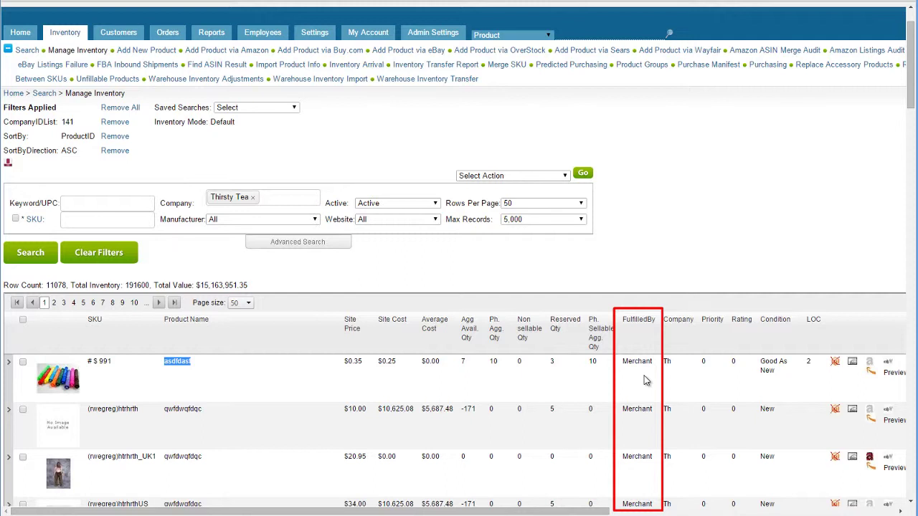
Filter Thirsty Tea's inventory to products fulfilled by Merchant and choose Switch to AFN for all listed products
click(343, 244)
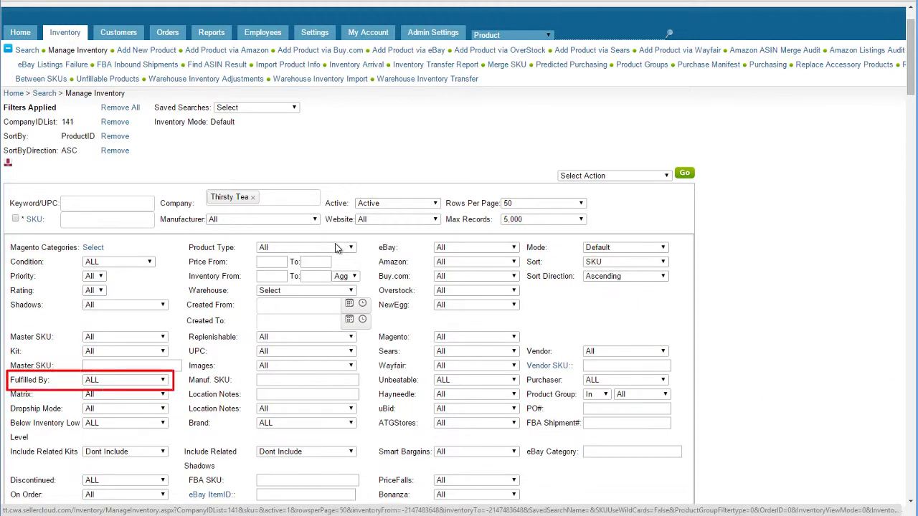
click(160, 381)
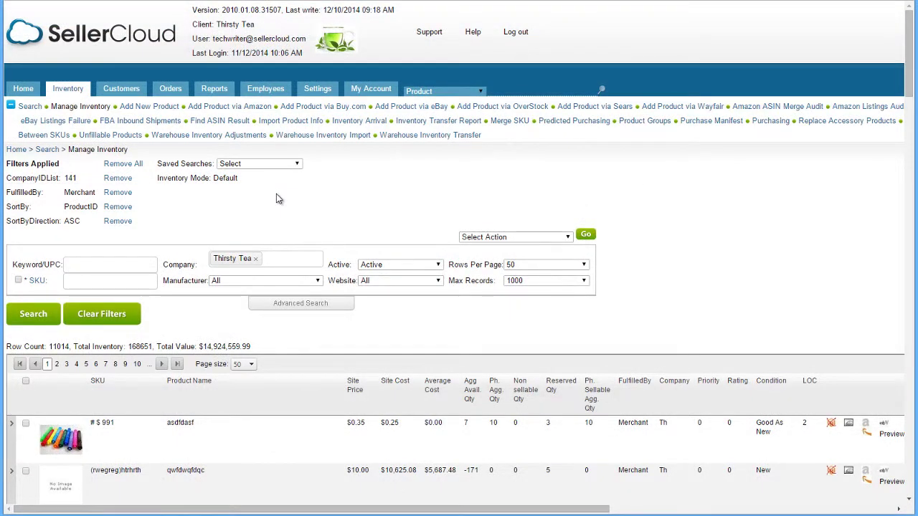
click(25, 381)
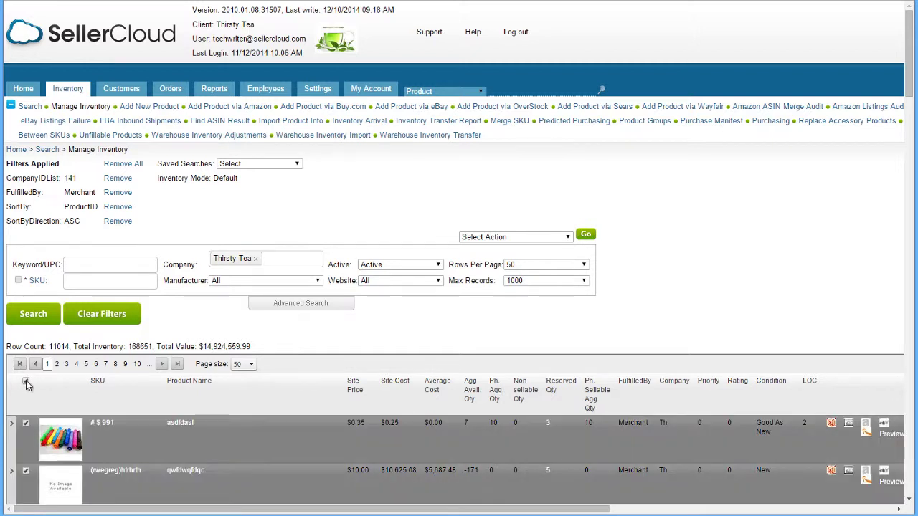
click(545, 236)
drag(634, 262, 633, 286)
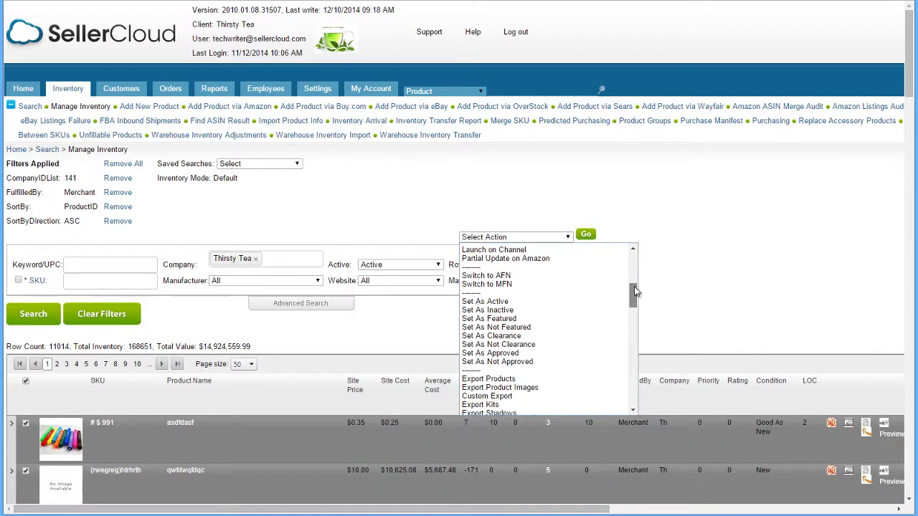
click(530, 276)
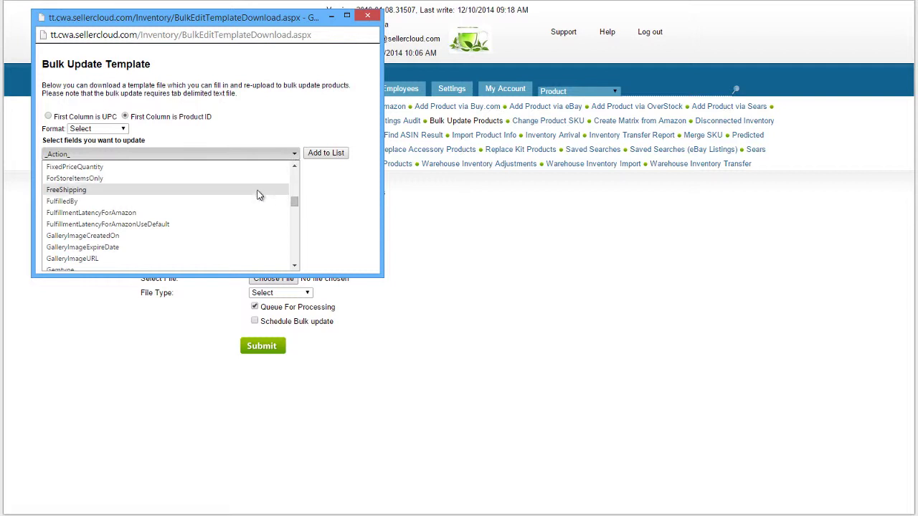
mouse_move(195, 205)
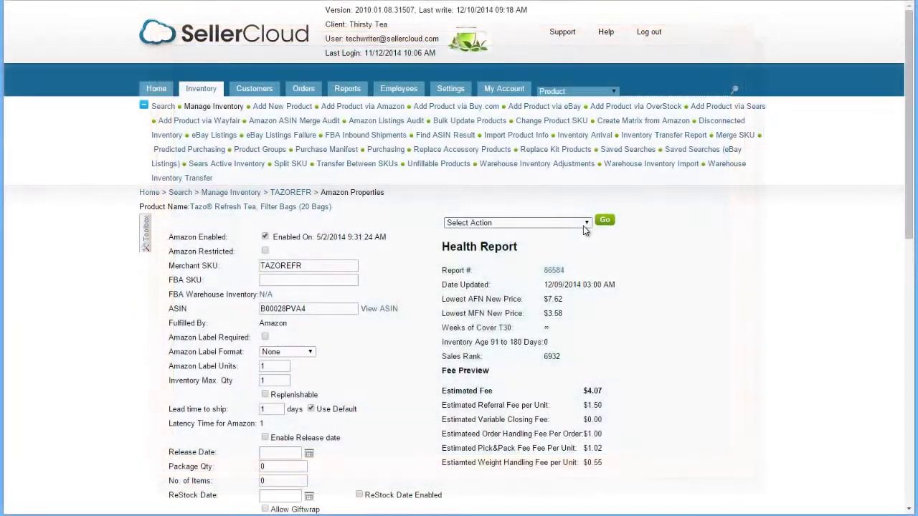
Run the Get FNSKU action for the product TAZOREFR from its Amazon properties
click(585, 223)
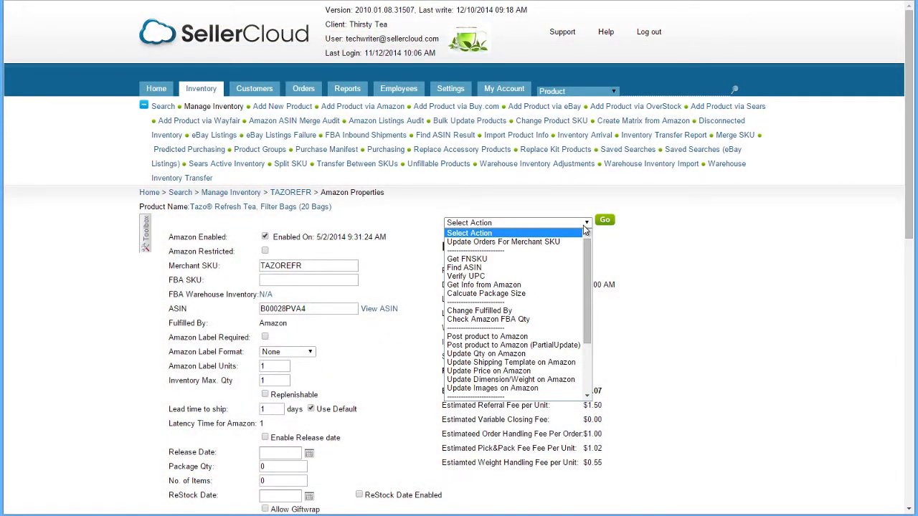
click(563, 259)
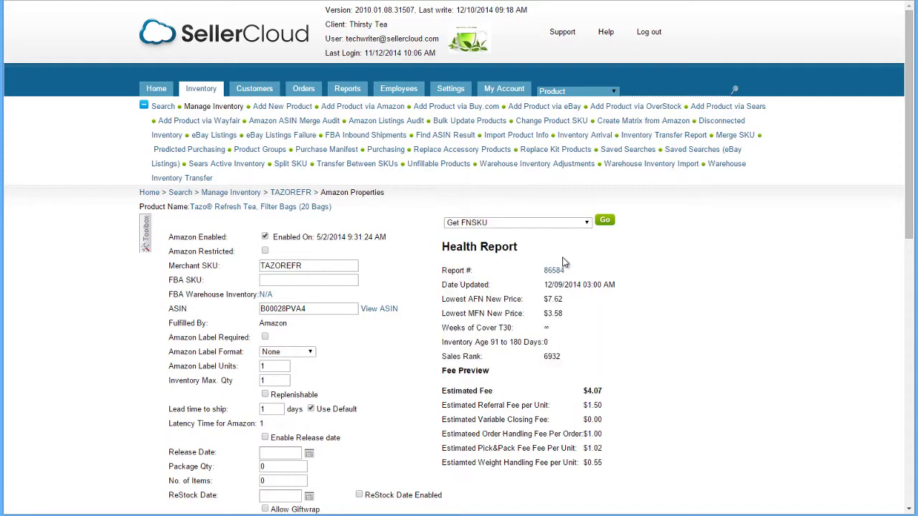
click(603, 220)
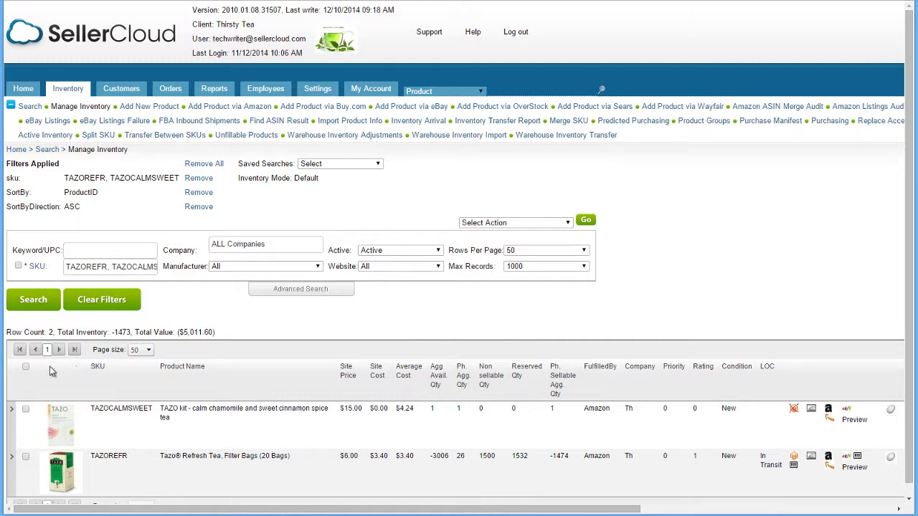
Choose the bulk action Get FNSKU for both listed products, TAZOCALMSWEET and TAZOREFR
click(25, 367)
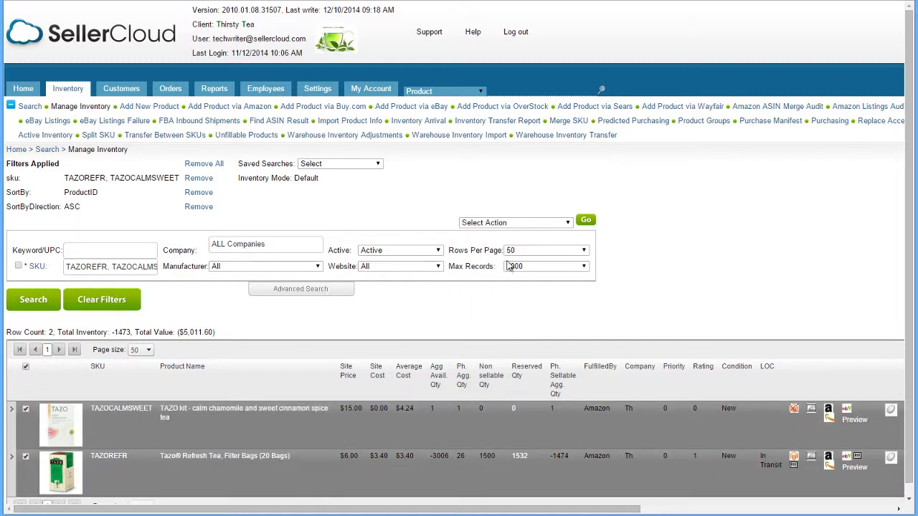
click(541, 223)
scroll(512, 372, down, 10)
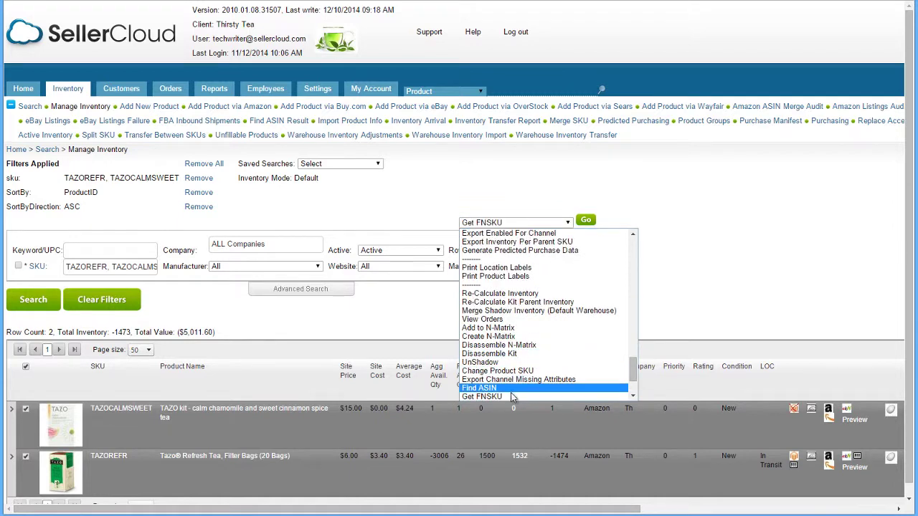
click(512, 396)
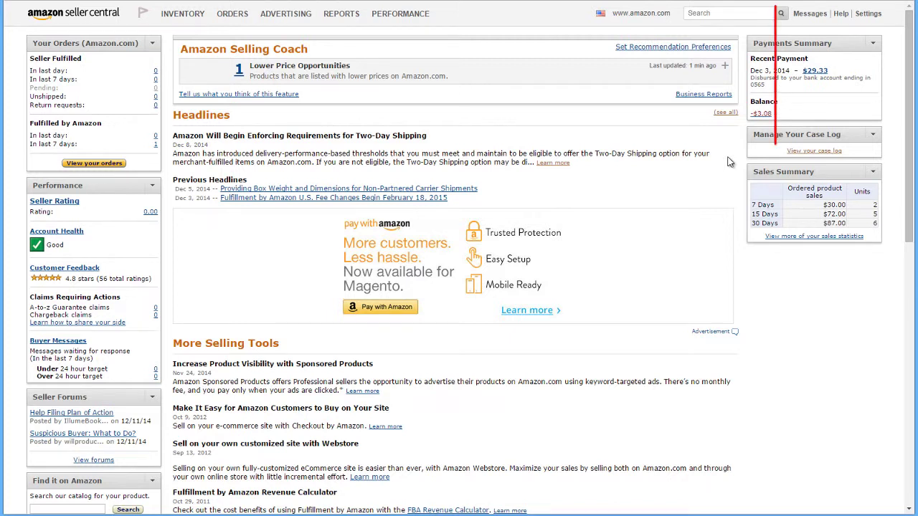
In Amazon Seller Central, edit the Fulfillment by Amazon optional services and open the default labeling preference choices
mouse_move(868, 24)
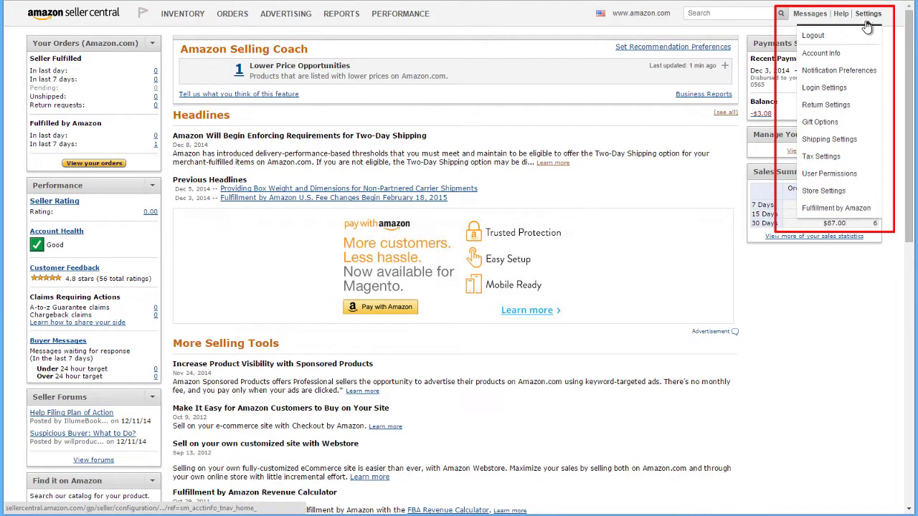
click(851, 210)
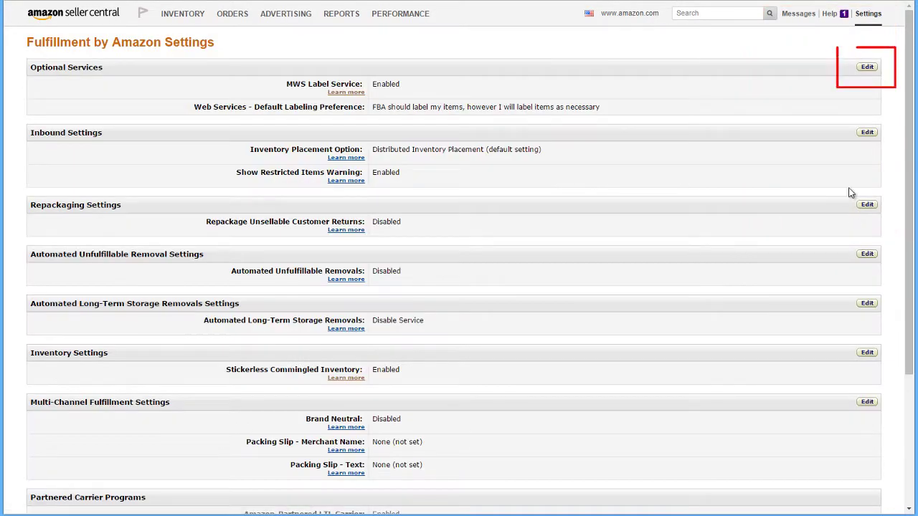
click(865, 67)
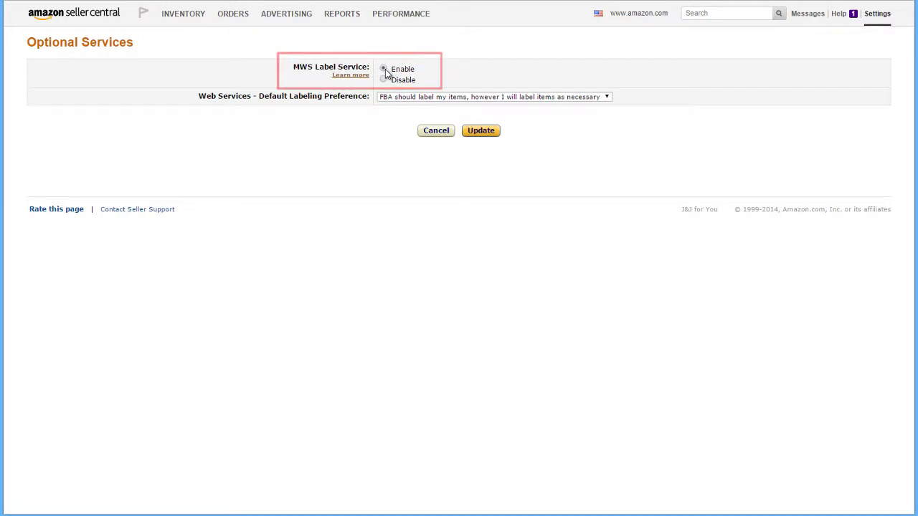
click(606, 96)
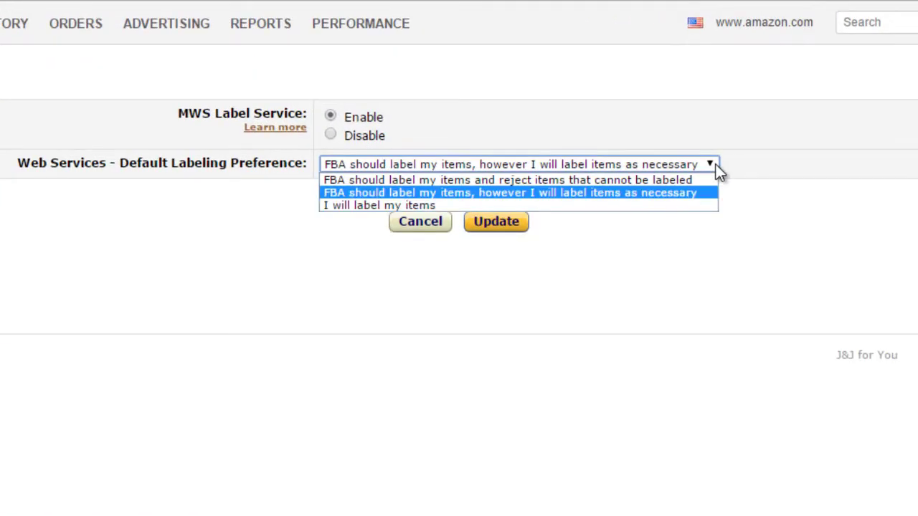